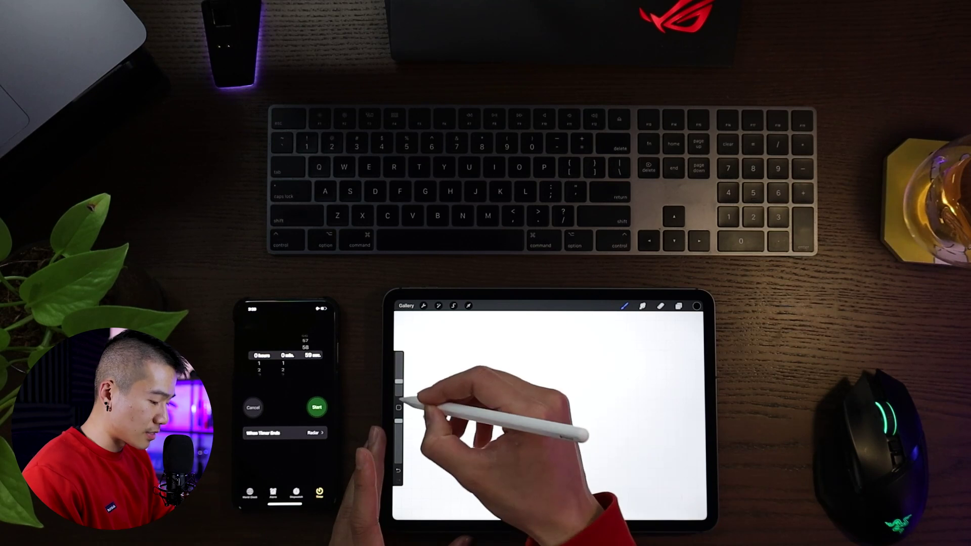
Step: Draw a horizontal line across the middle and three vertical dividers, forming a 4×2 grid
{"action": "left_click_drag", "start_coordinate": [410, 401], "coordinate": [672, 394]}
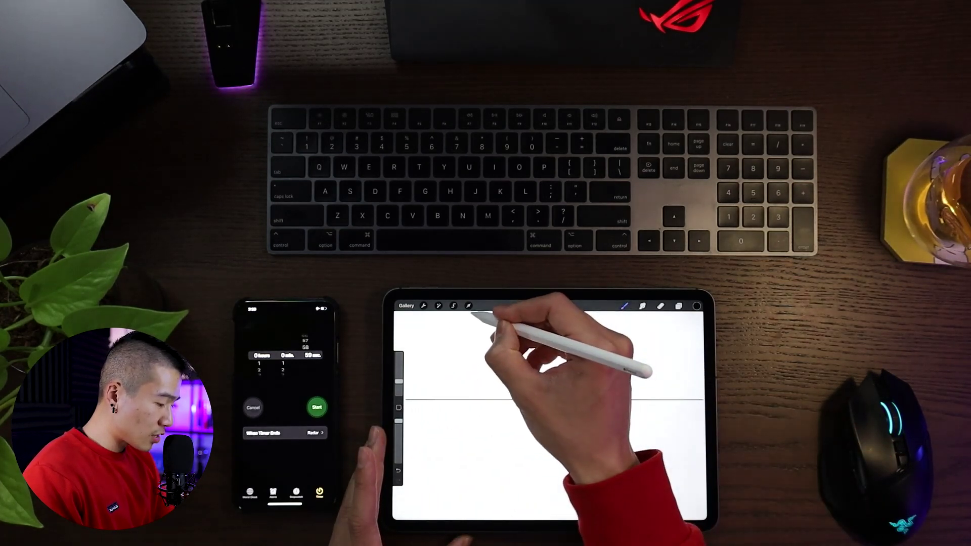
{"action": "left_click_drag", "start_coordinate": [472, 314], "coordinate": [472, 519]}
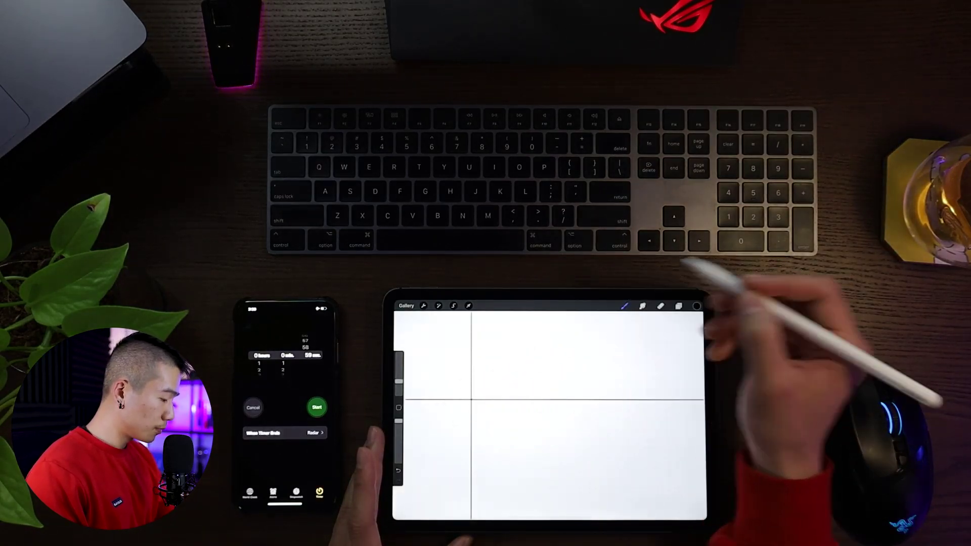
{"action": "left_click_drag", "start_coordinate": [559, 314], "coordinate": [560, 519]}
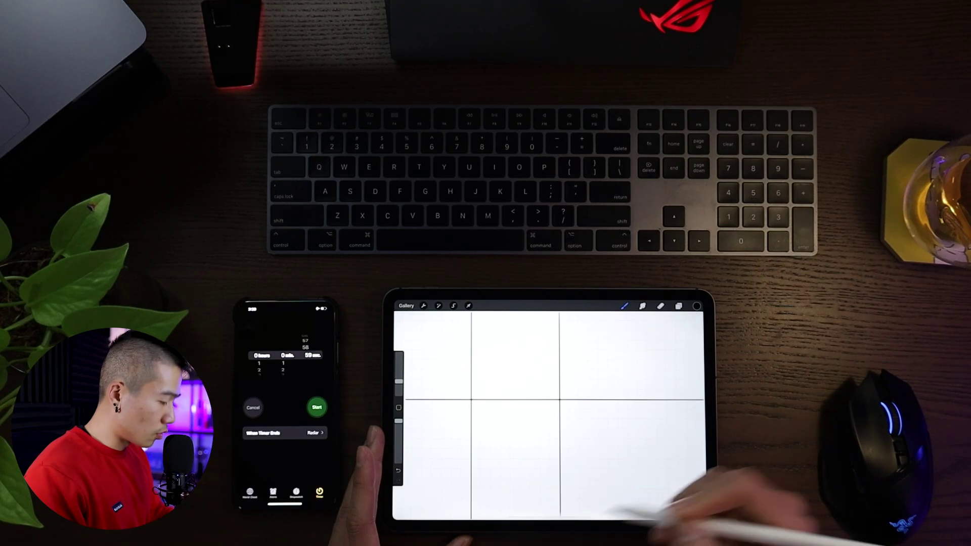
{"action": "left_click_drag", "start_coordinate": [636, 315], "coordinate": [636, 519]}
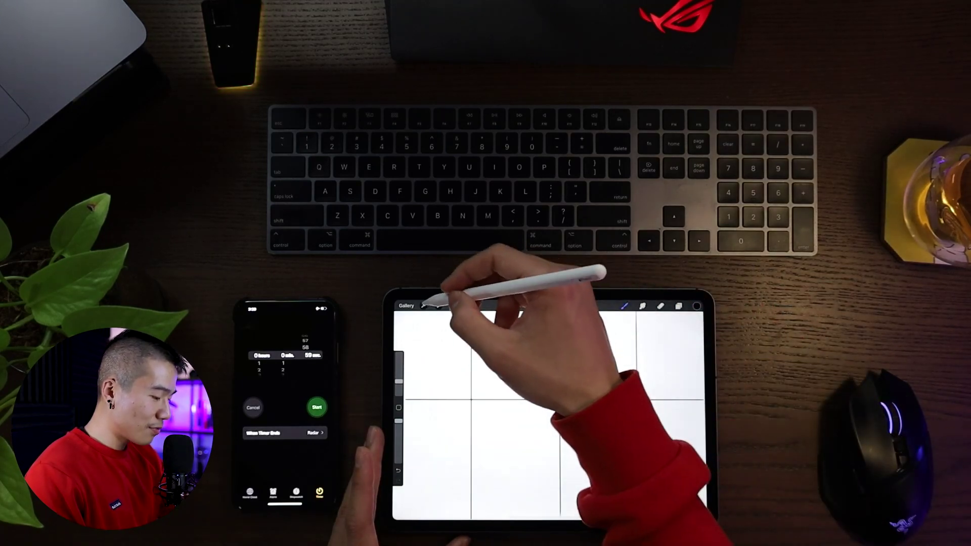
Step: Set the 2D Grid drawing guide with Assisted Drawing turned off
{"action": "left_click", "coordinate": [433, 306]}
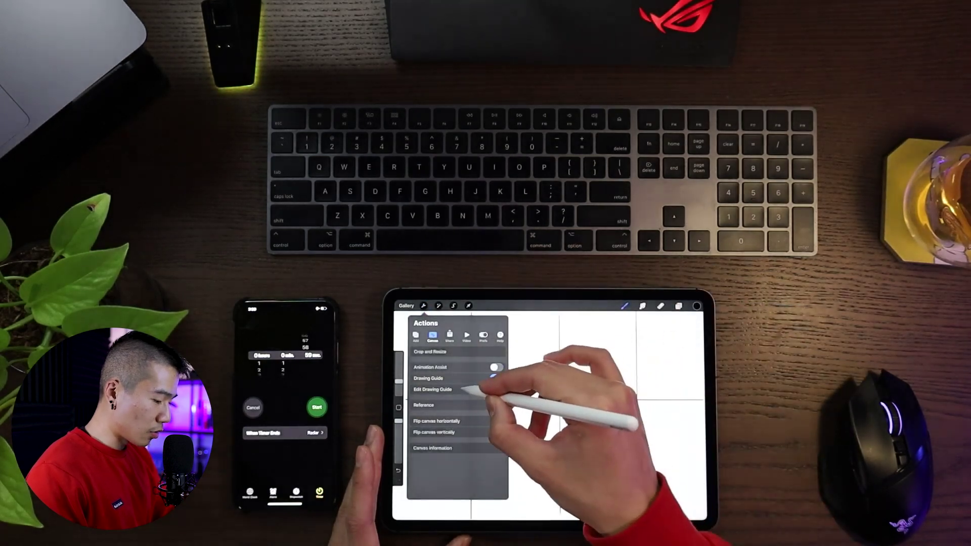
{"action": "left_click", "coordinate": [494, 396]}
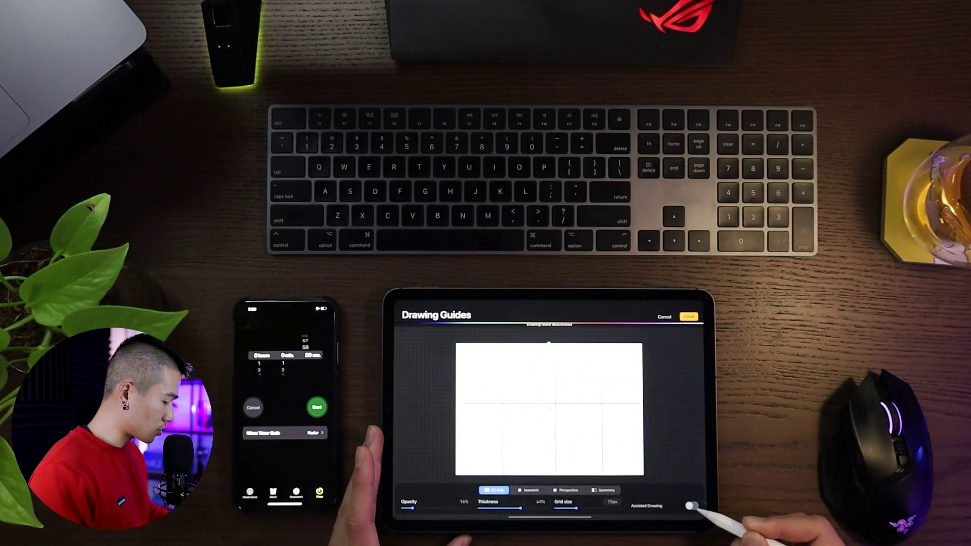
{"action": "left_click", "coordinate": [692, 505]}
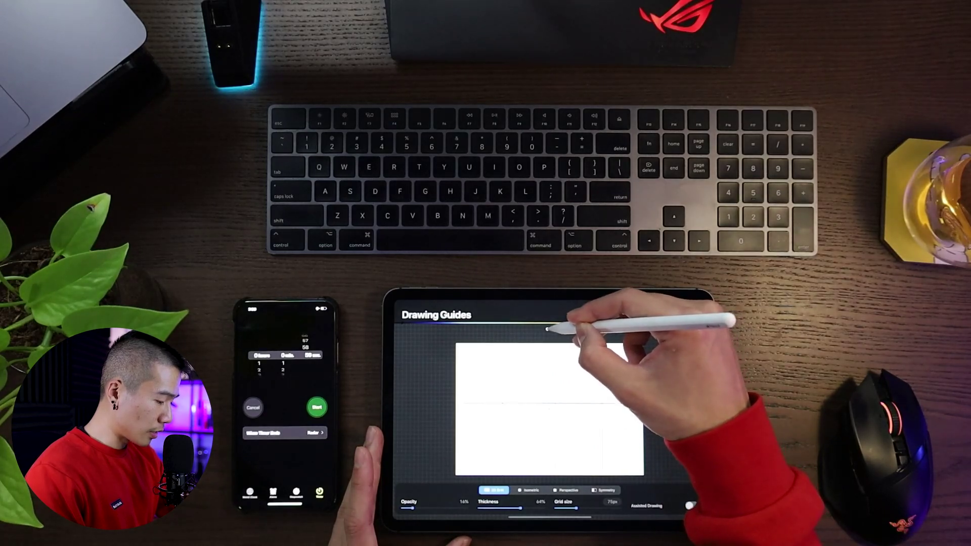
{"action": "left_click", "coordinate": [692, 314]}
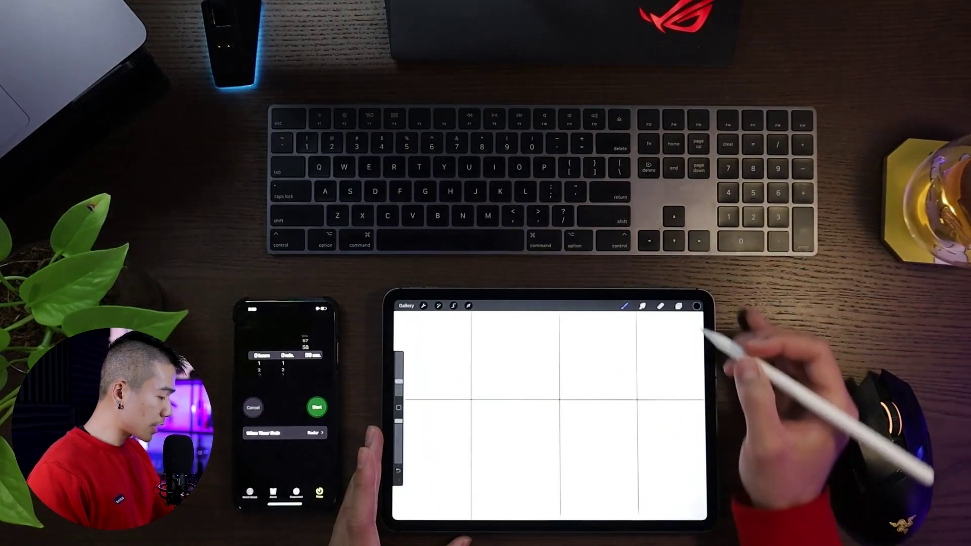